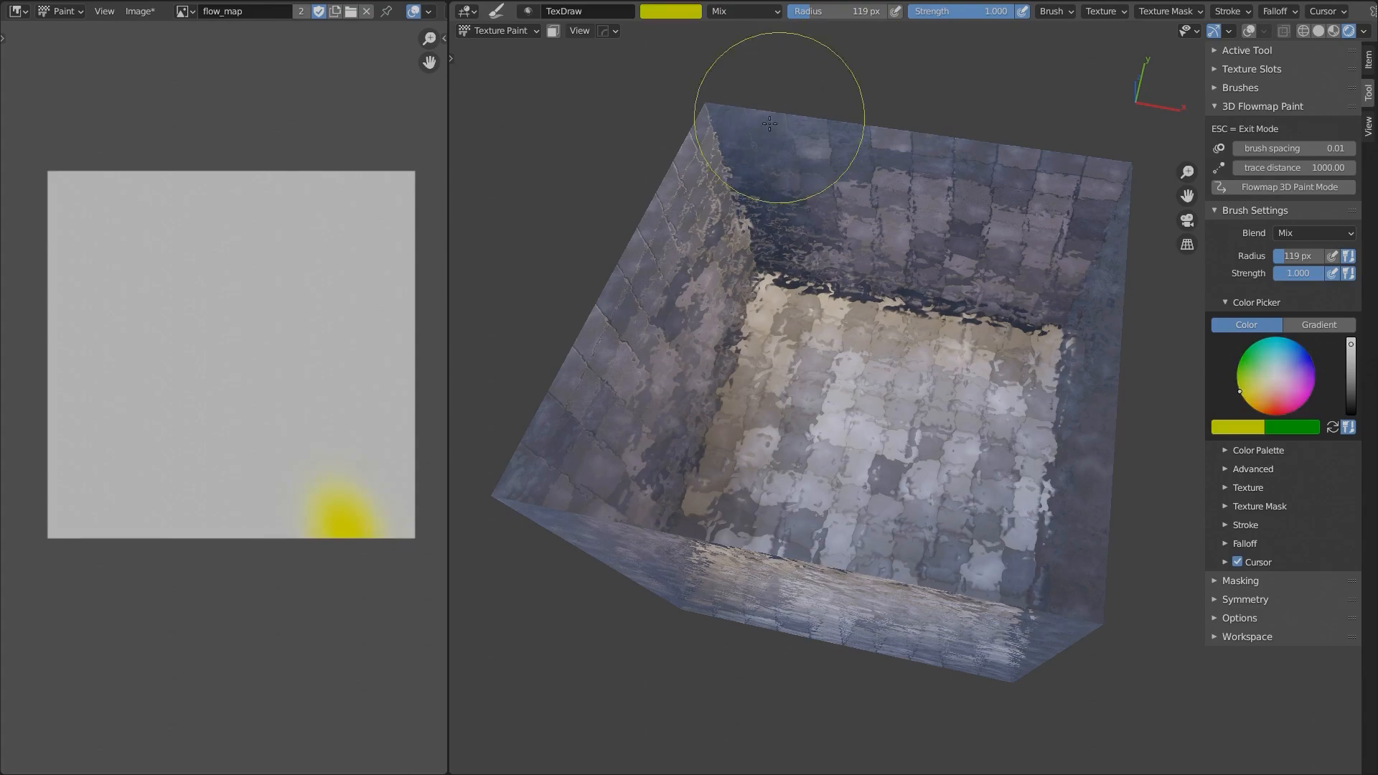
- Paint a yellow-green flow streak down the tank wall with 3D Flowmap Paint
drag(770, 124, 705, 291)
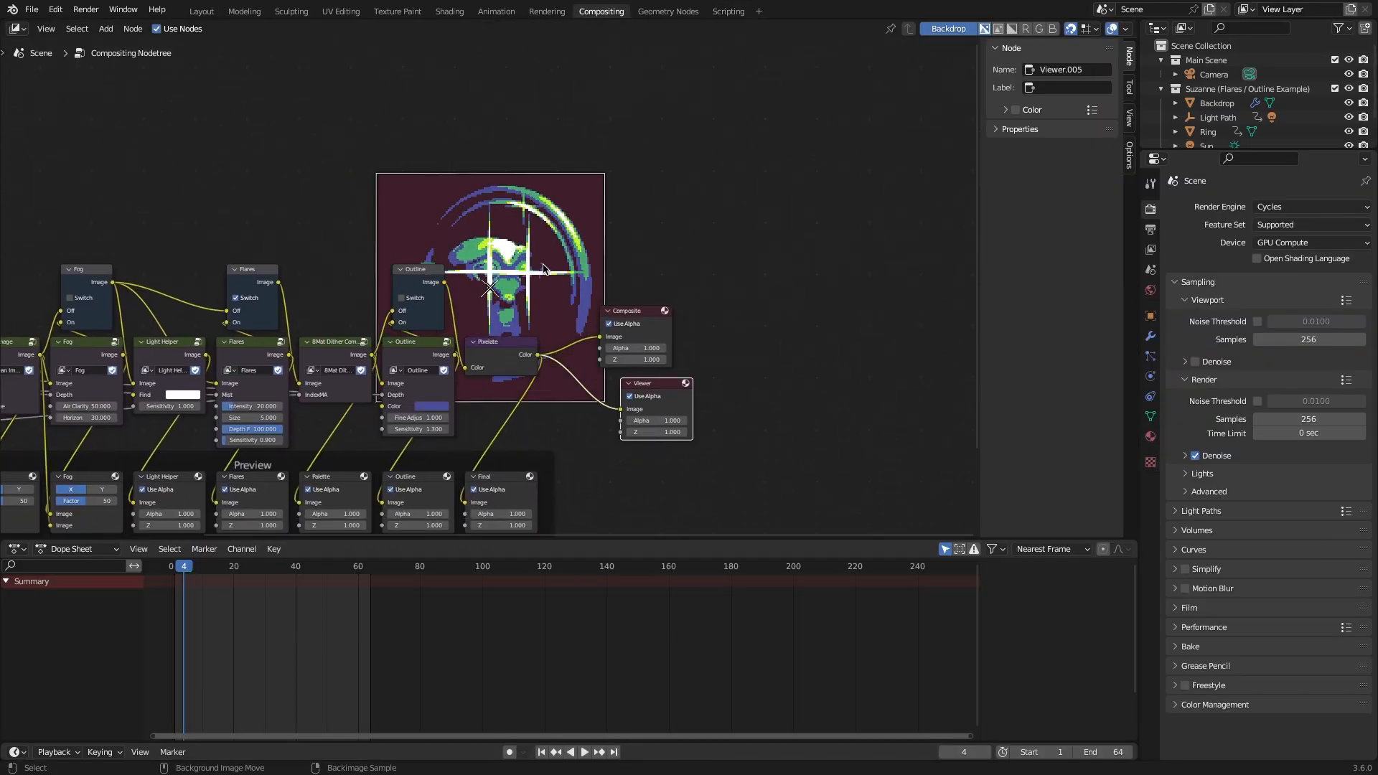
- Frame the Pixelate and Outline nodes and reposition the pixelated backdrop preview
drag(543, 268, 689, 108)
scroll(431, 323, up, 3)
middle_drag(431, 323, 202, 363)
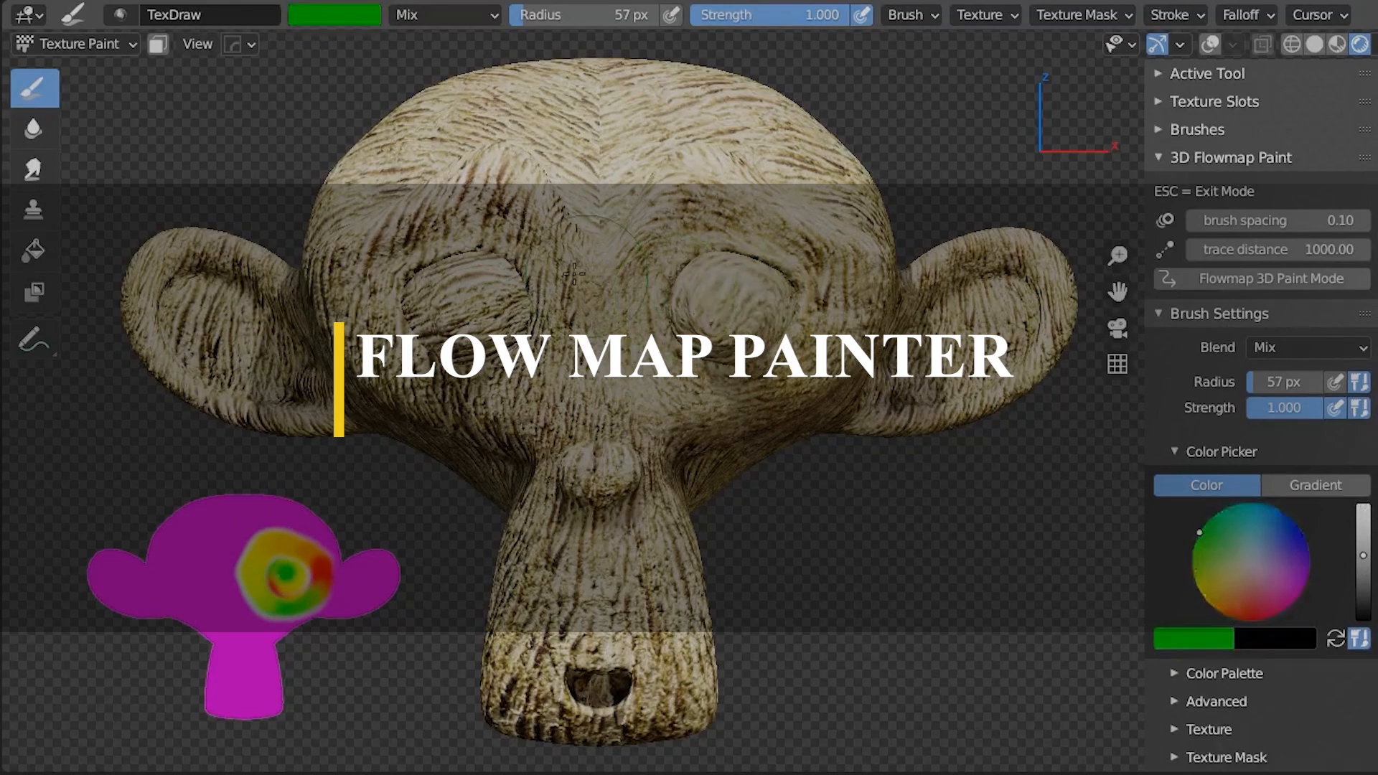
- Paint flow strokes across Suzanne's forehead, swirling around her eyes and over the left ear
drag(574, 274, 488, 208)
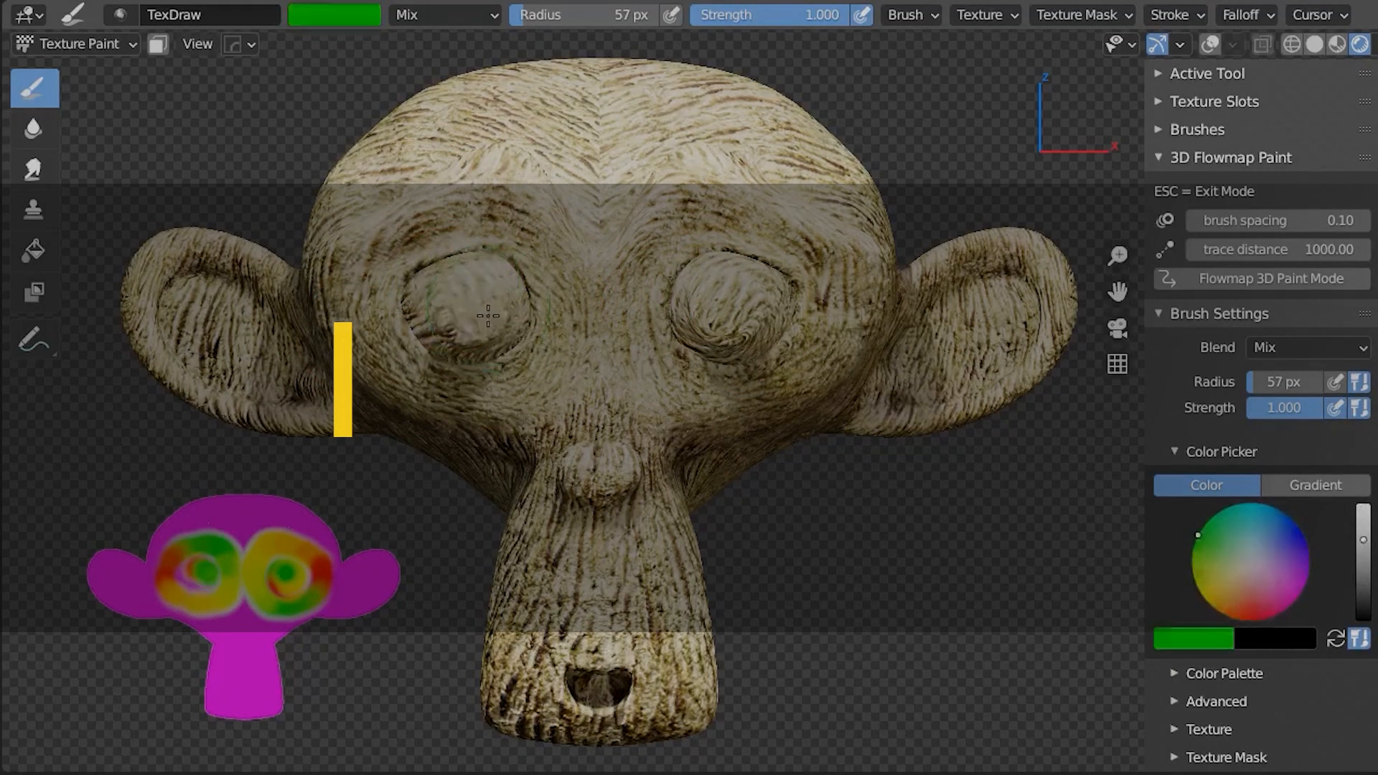
mouse_move(566, 269)
mouse_down()
mouse_move(567, 134)
mouse_move(794, 172)
mouse_move(979, 324)
mouse_move(872, 383)
mouse_up()
mouse_move(424, 360)
mouse_down()
mouse_move(194, 323)
mouse_move(411, 515)
mouse_up()
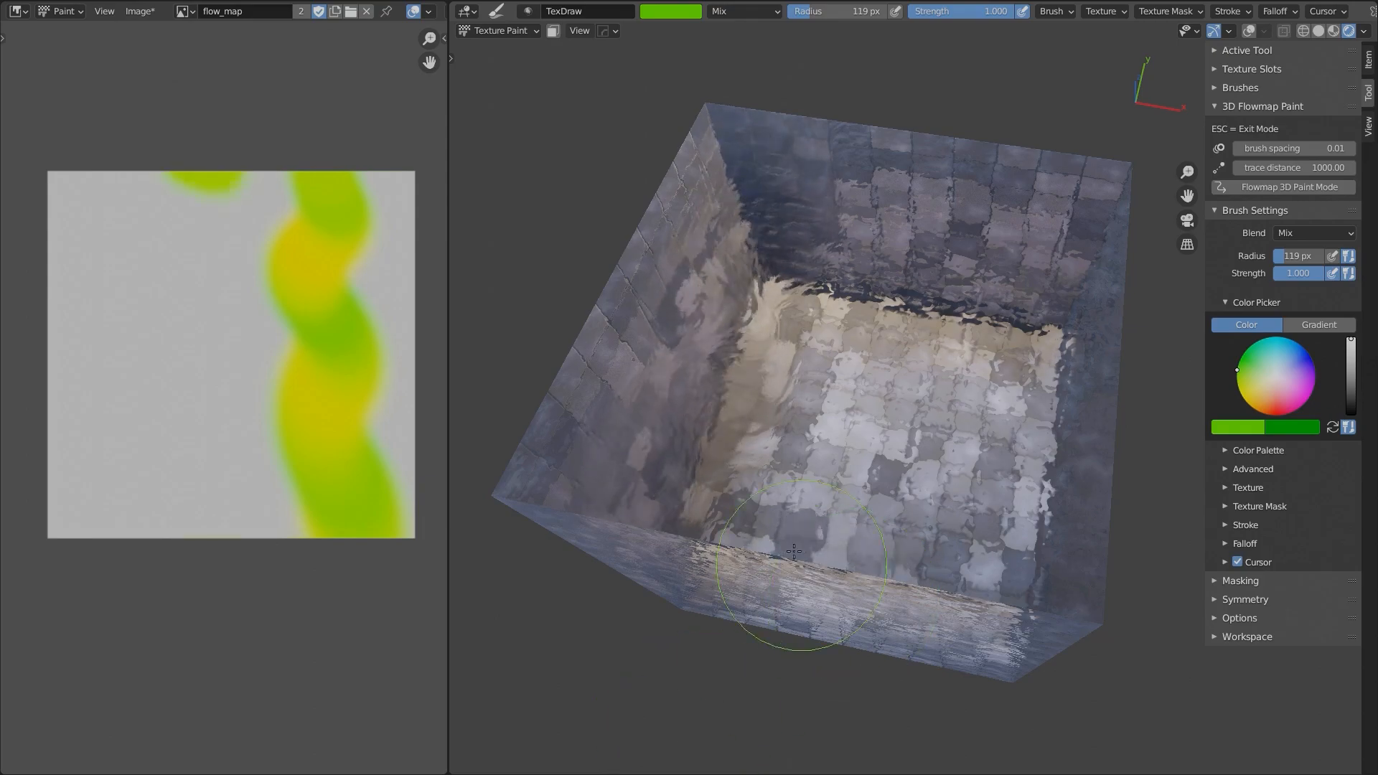
- Paint a red swirl and green flow strokes onto the water tank's flow map
drag(883, 433, 877, 259)
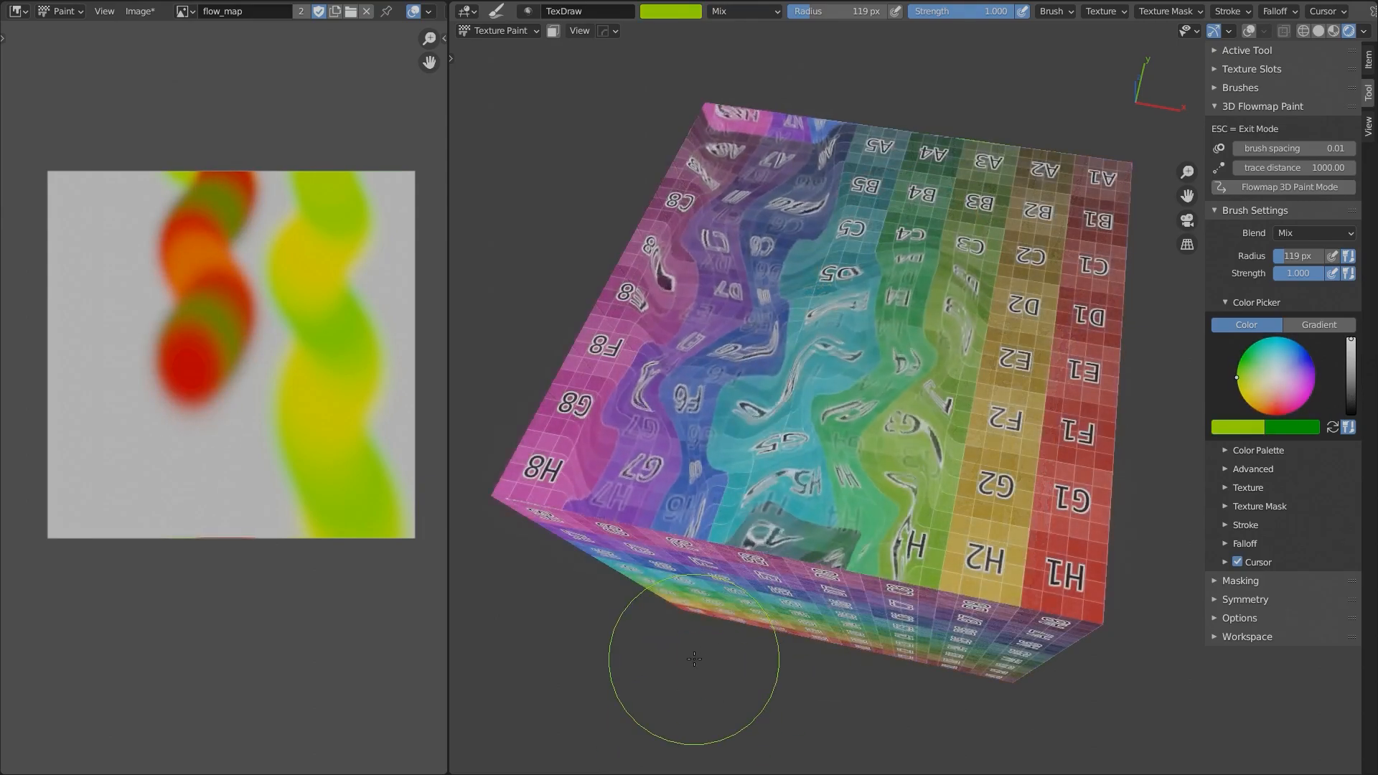
mouse_move(1080, 324)
mouse_down()
mouse_move(969, 216)
mouse_move(1032, 267)
mouse_move(969, 195)
mouse_move(1076, 431)
mouse_move(777, 221)
mouse_up()
mouse_move(850, 173)
mouse_down()
mouse_move(1034, 247)
mouse_move(969, 496)
mouse_move(1109, 687)
mouse_up()
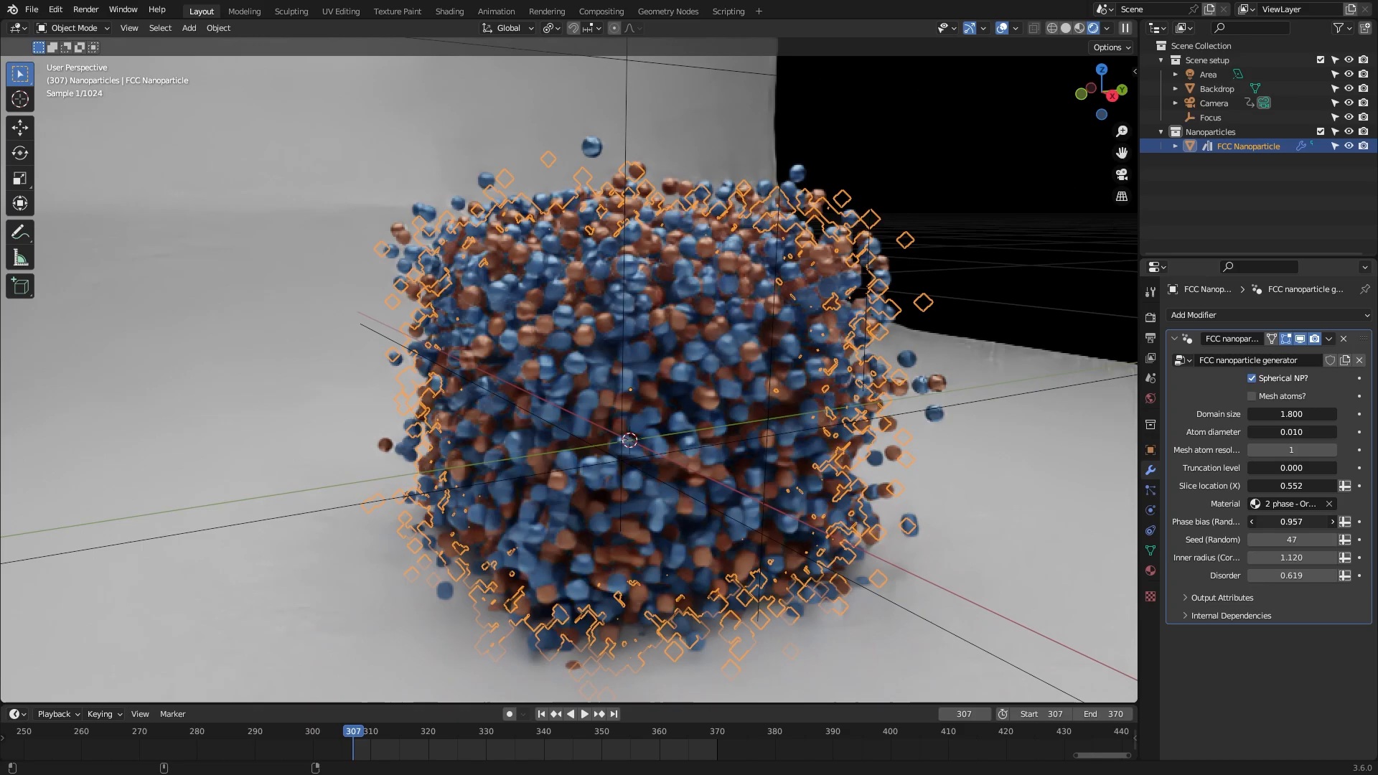
- Orbit around the spherical nanoparticle with scattered blue and orange atoms
middle_drag(883, 517, 967, 515)
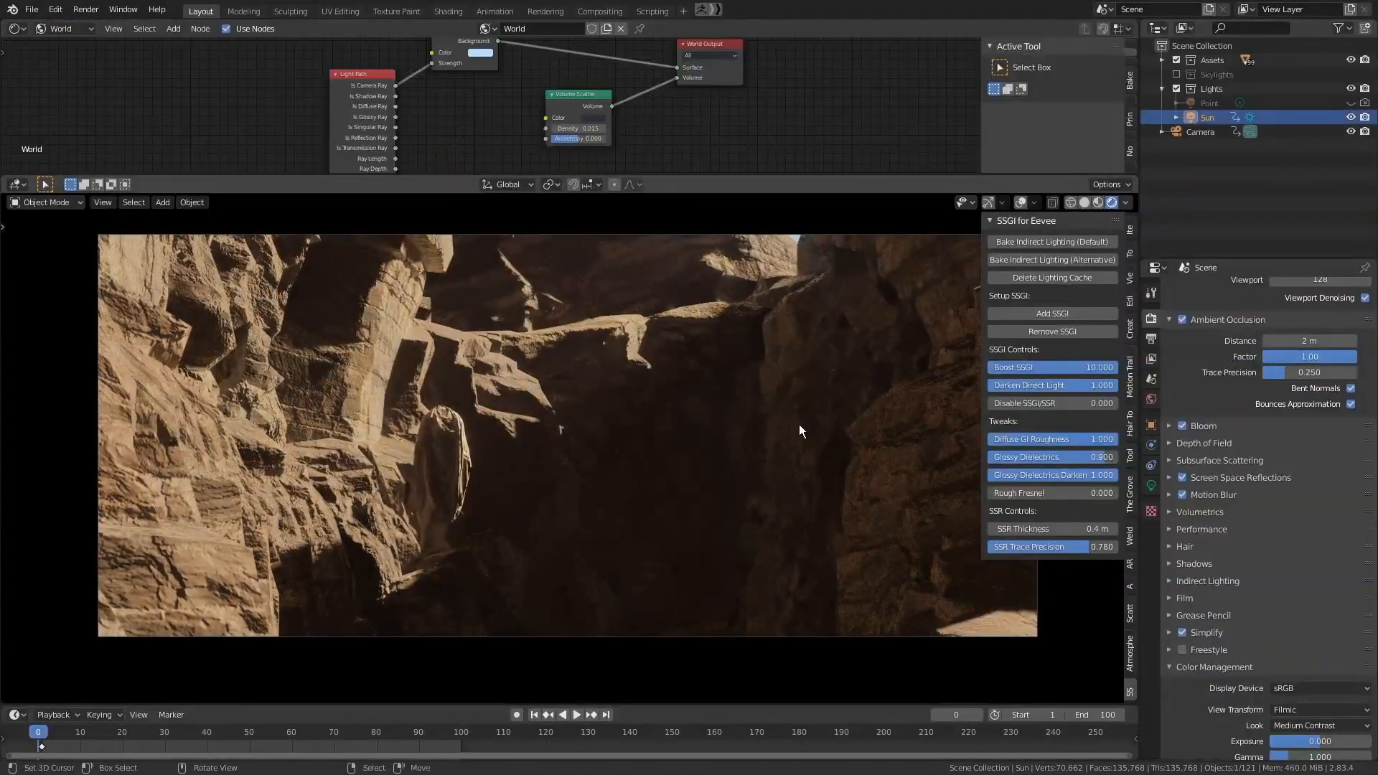
- Restore the canyon scene's SSGI for Eevee settings to their defaults
mouse_move(783, 414)
middle_down()
mouse_move(726, 474)
mouse_move(838, 435)
mouse_move(661, 449)
mouse_move(710, 381)
mouse_move(709, 421)
mouse_move(660, 425)
mouse_move(712, 389)
middle_up()
click(1053, 331)
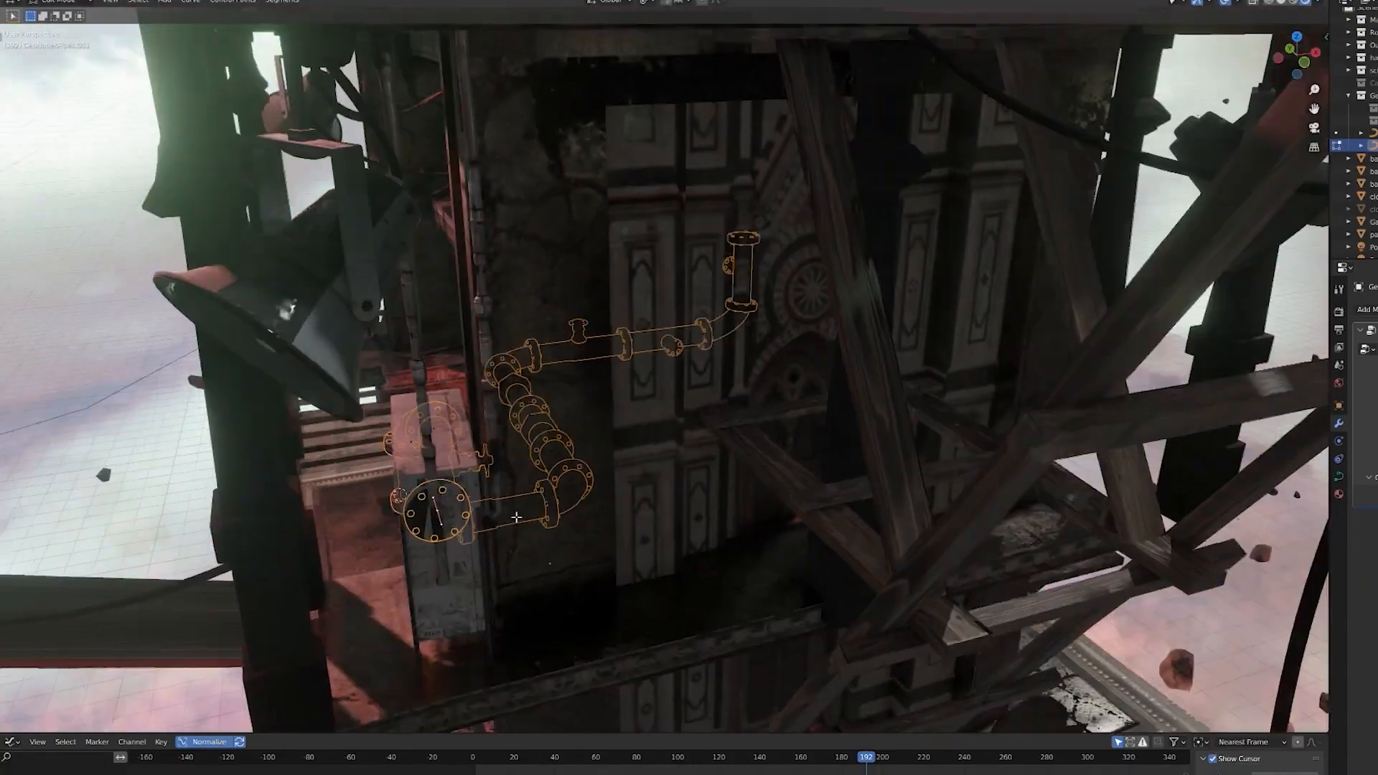
- Orbit the scene around the selected geometry-nodes pipes against the cathedral wall
middle_drag(517, 518, 716, 578)
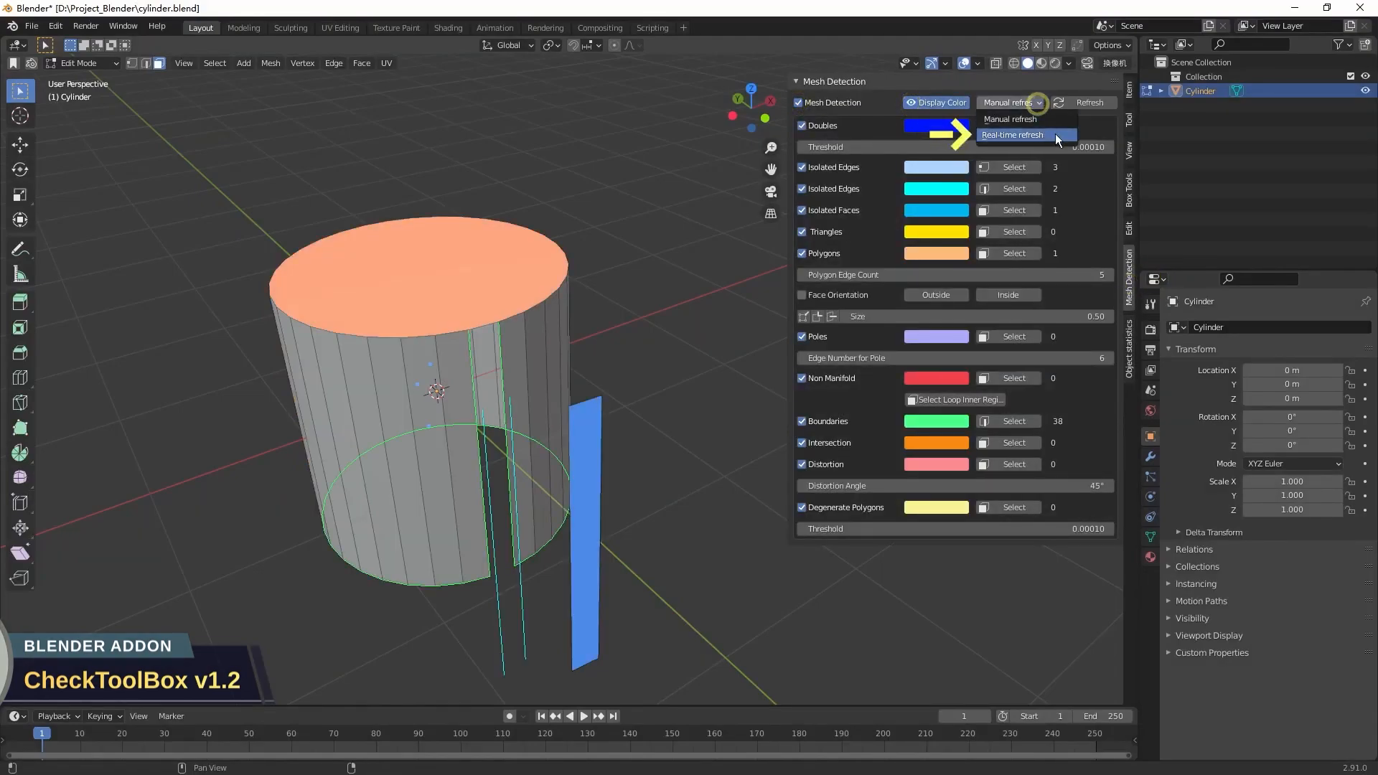
- Set Mesh Detection to Real-time refresh and triangulate the selected cylinder faces
click(1054, 134)
click(801, 253)
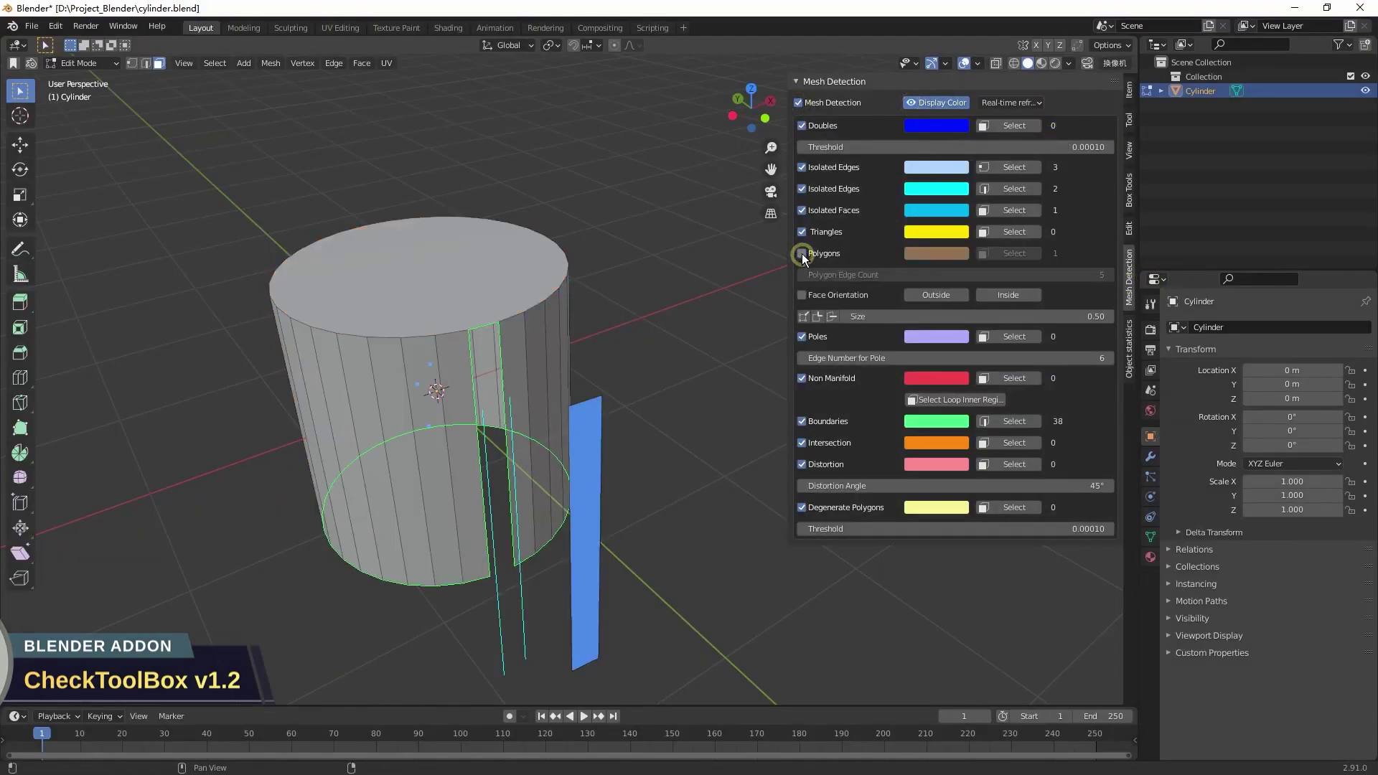
scroll(442, 490, up, 3)
right_click(441, 490)
click(445, 562)
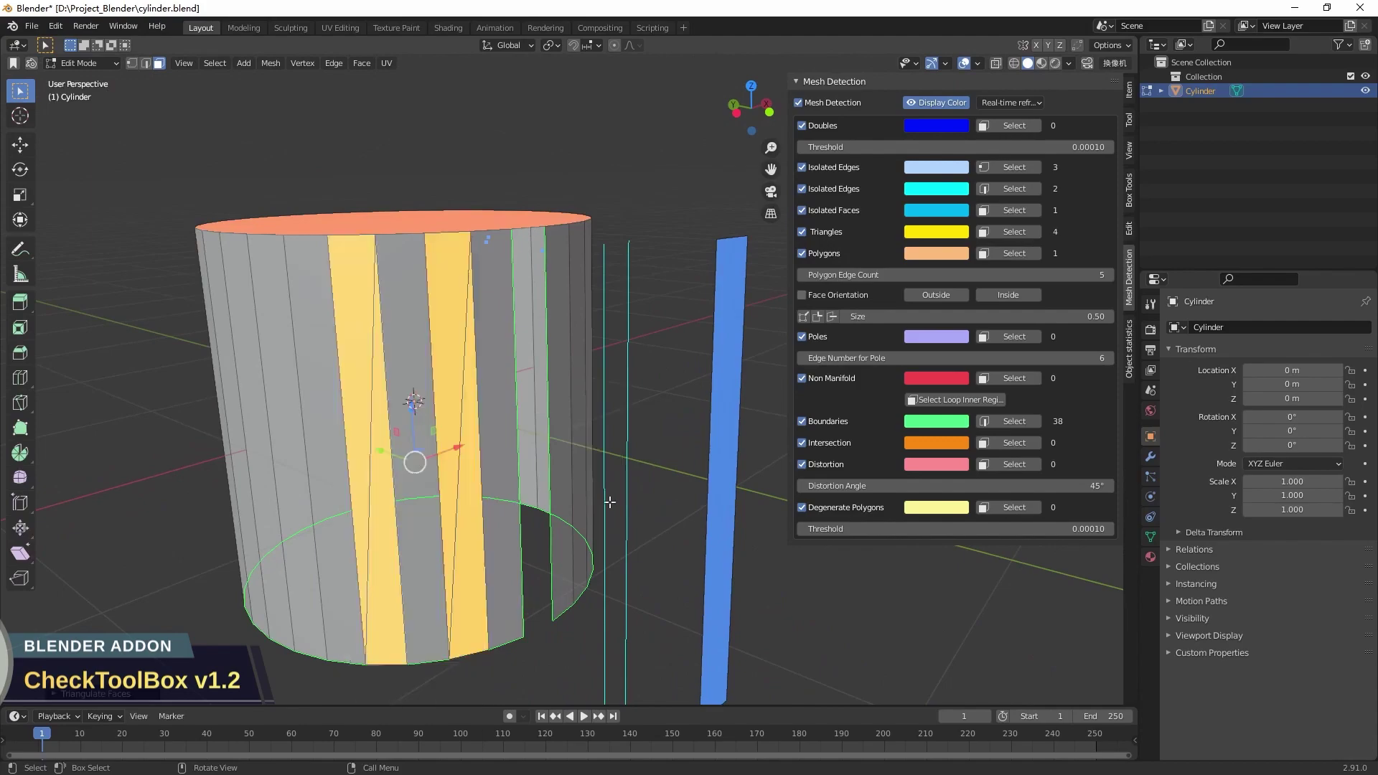
- Enable Face Orientation display, toggle the Intersection check and select the intersecting faces
click(800, 231)
click(802, 294)
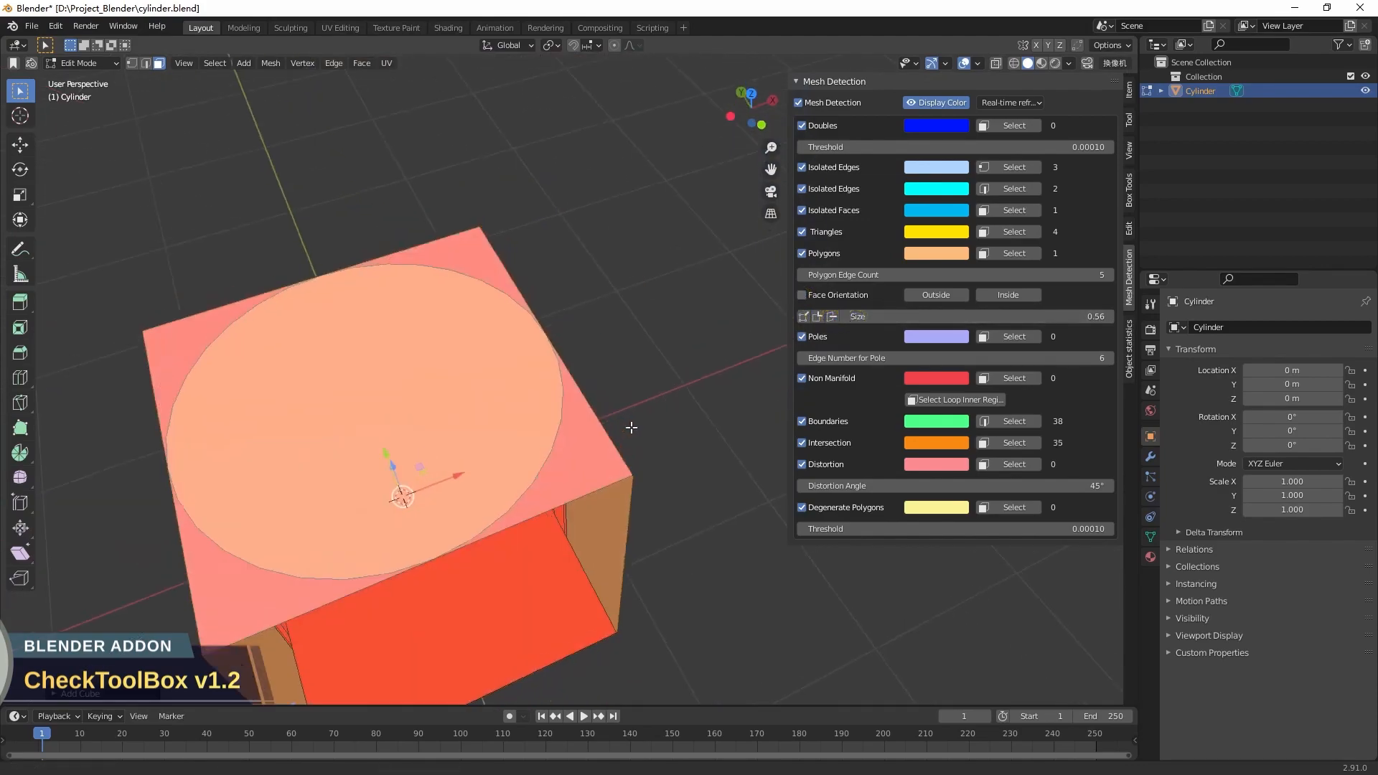
click(801, 443)
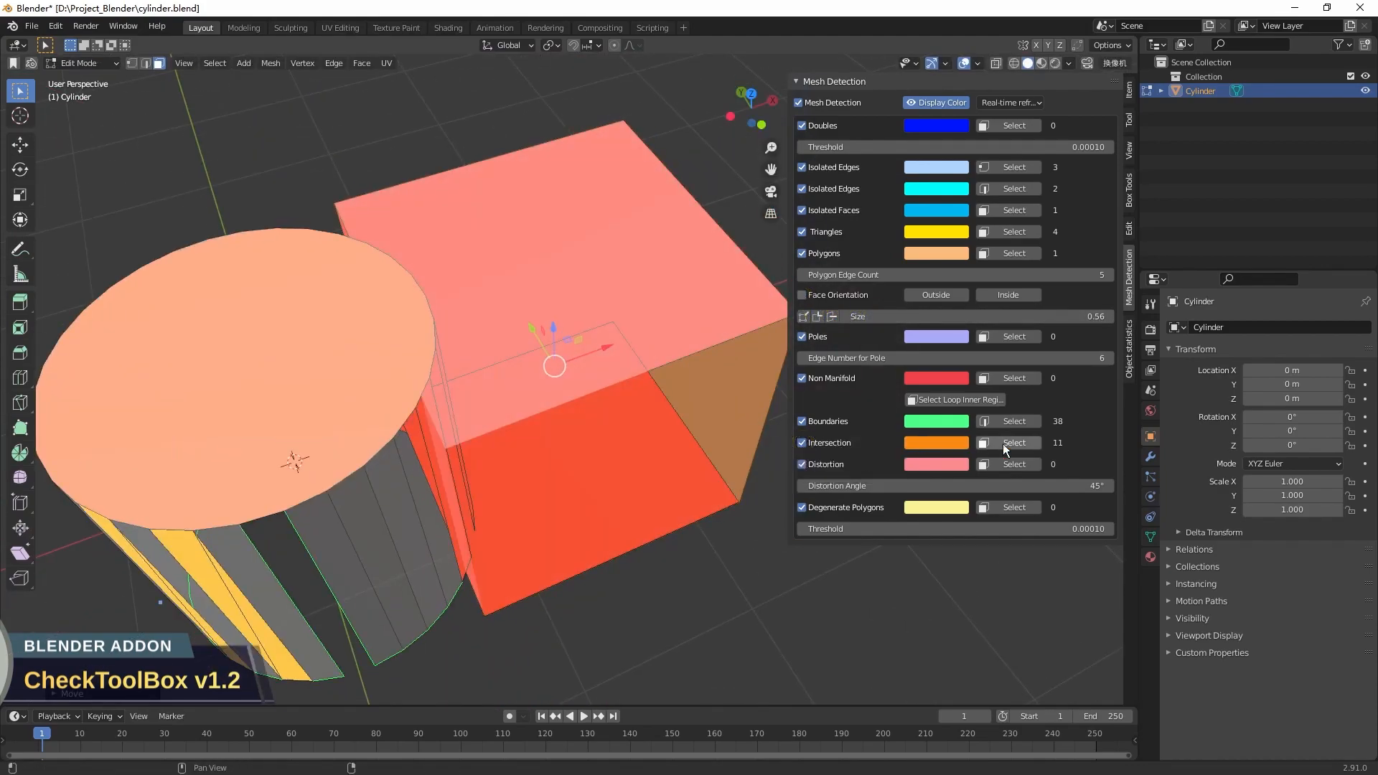
click(1014, 443)
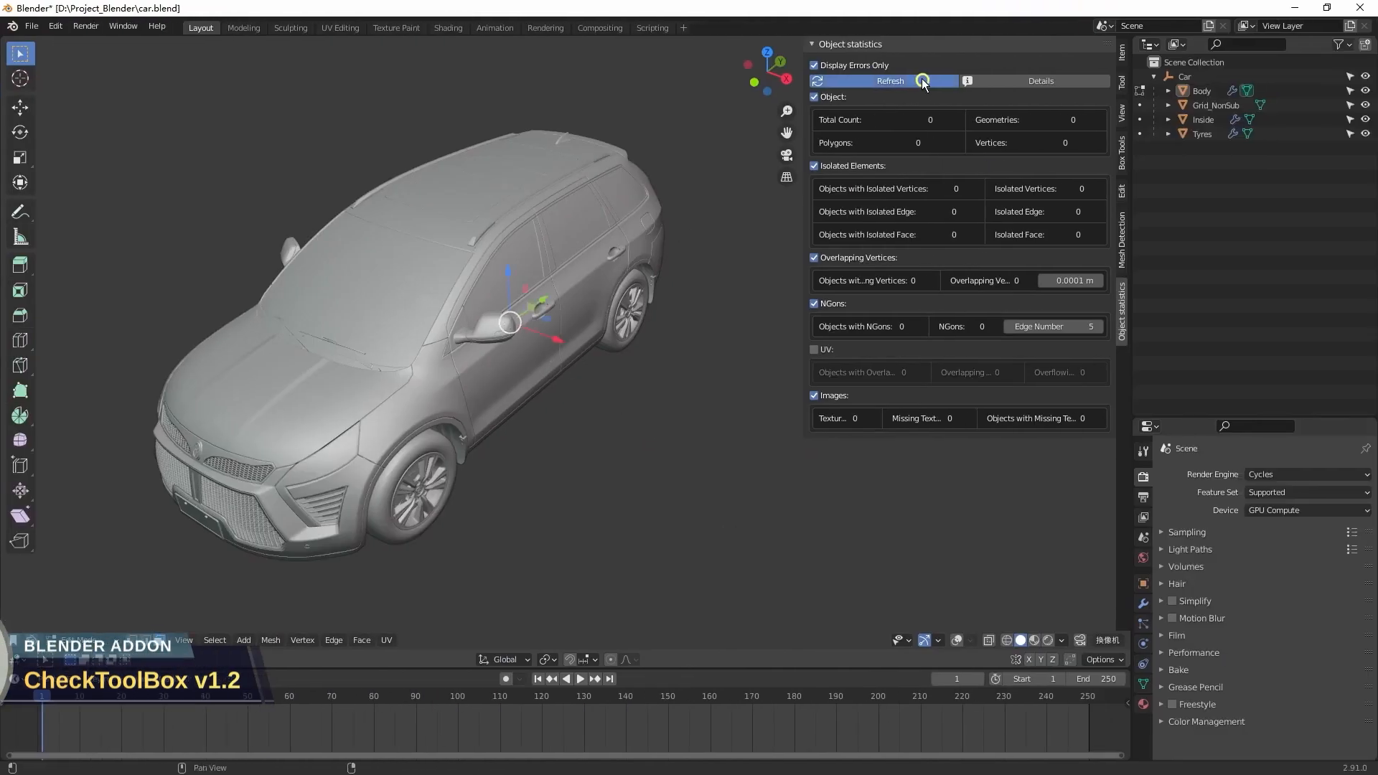
- Refresh the car's Object statistics and review the per-object Details table
click(921, 81)
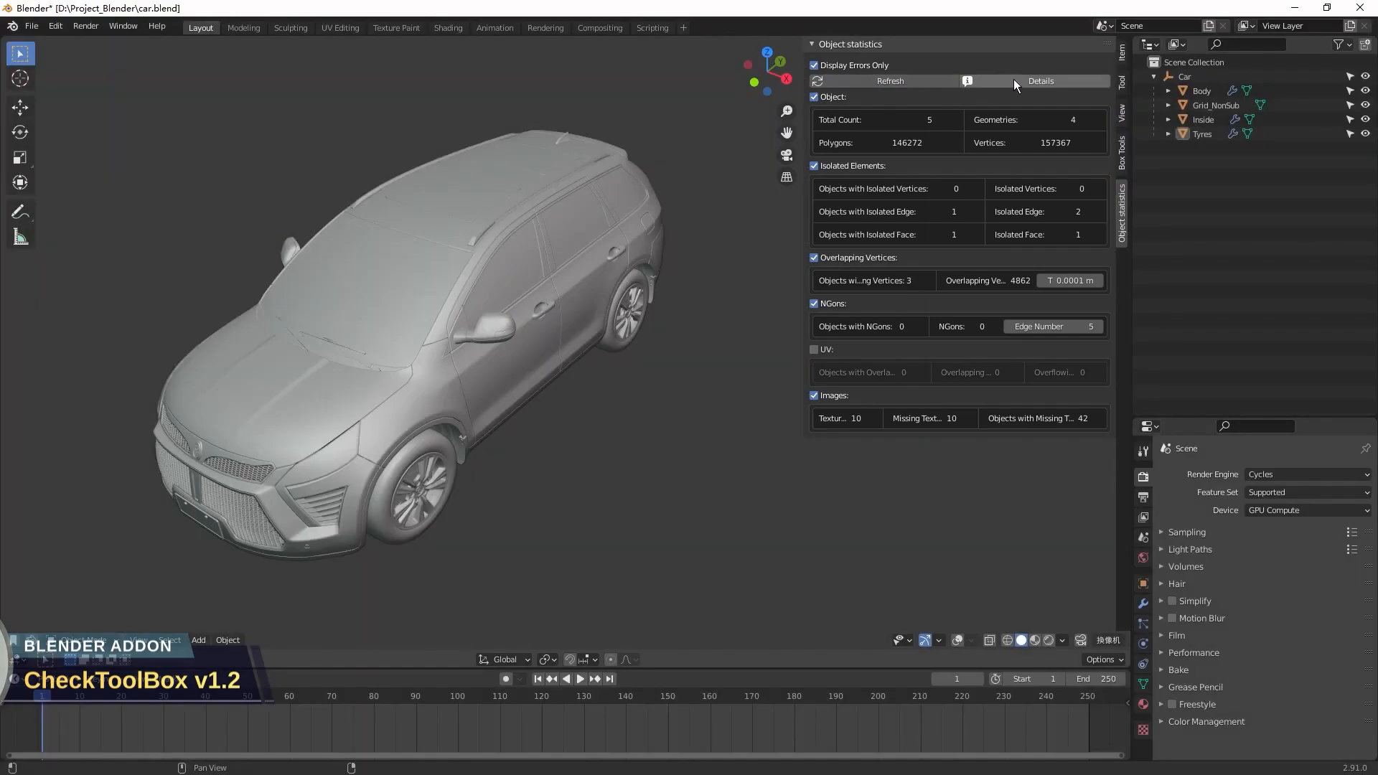
click(1013, 81)
click(969, 215)
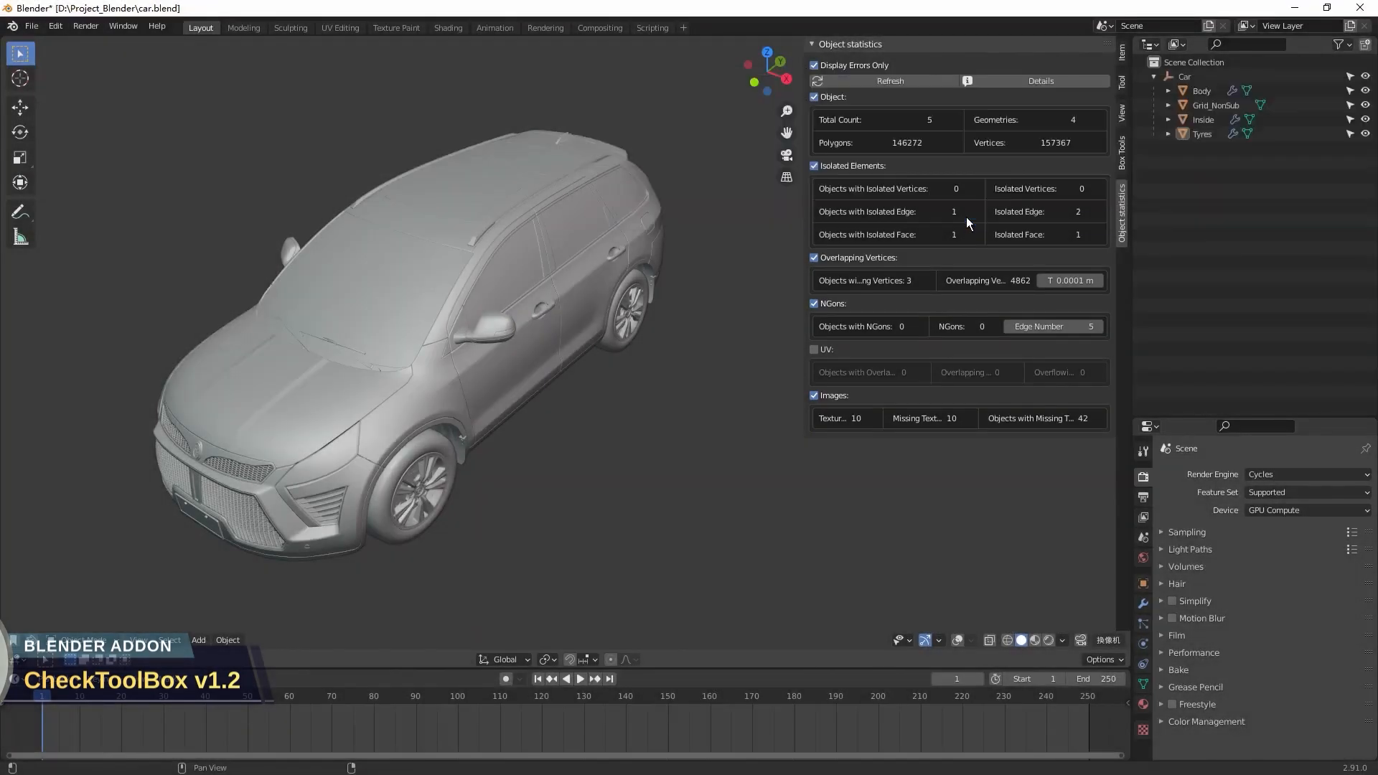
- Enter Edit Mode, enable Mesh Detection on the car body and show its Display Color overlay
key(Tab)
click(1123, 246)
click(814, 66)
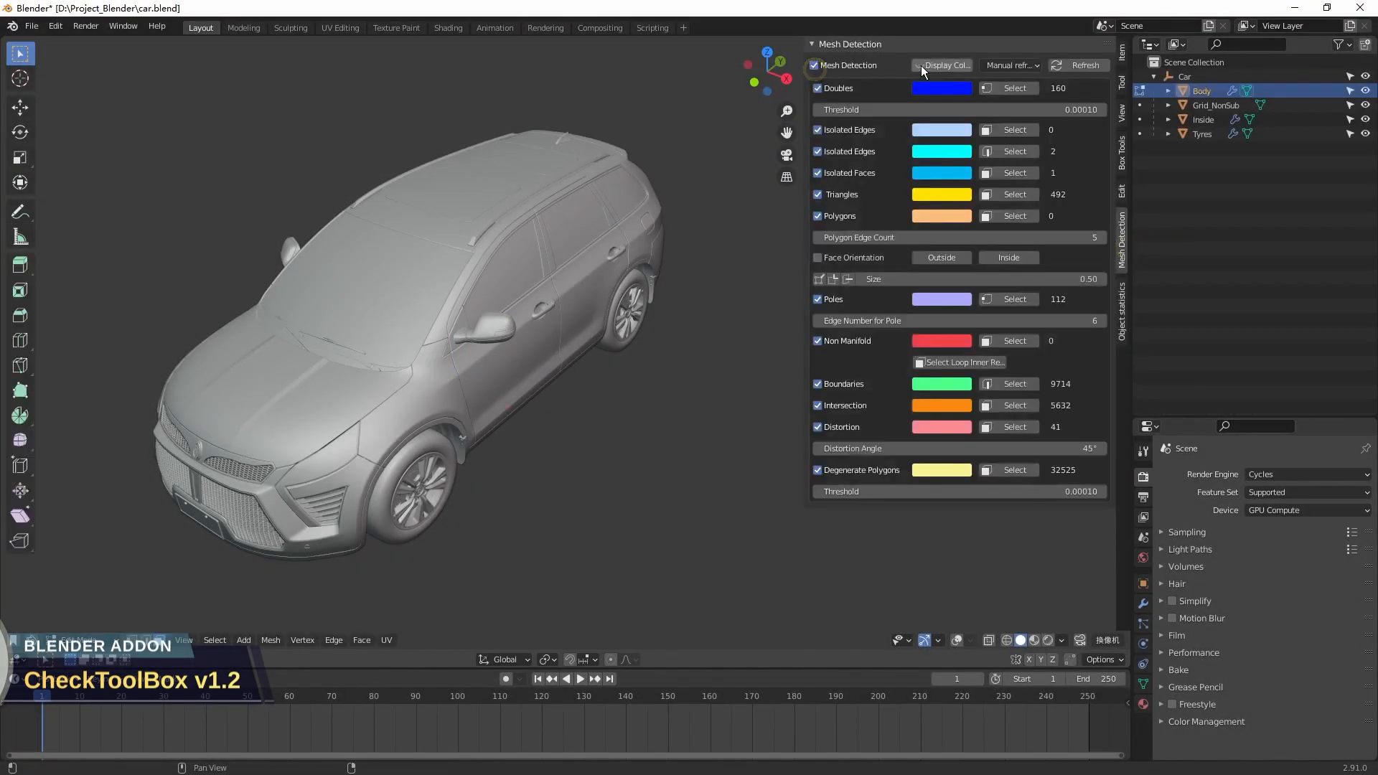
click(920, 66)
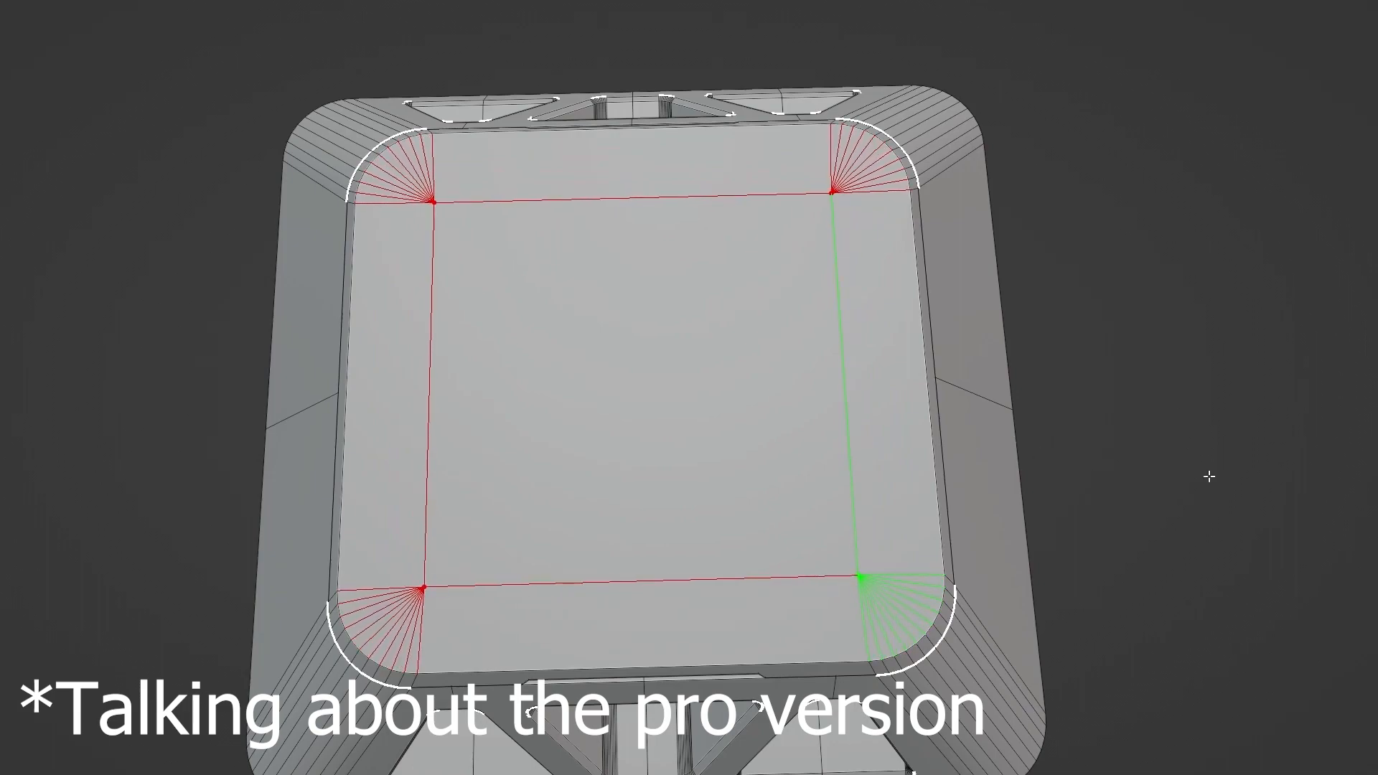
- Orbit to view the chamfered box mesh with triangular openings from the front
middle_drag(1209, 477, 700, 323)
scroll(700, 431, up, 4)
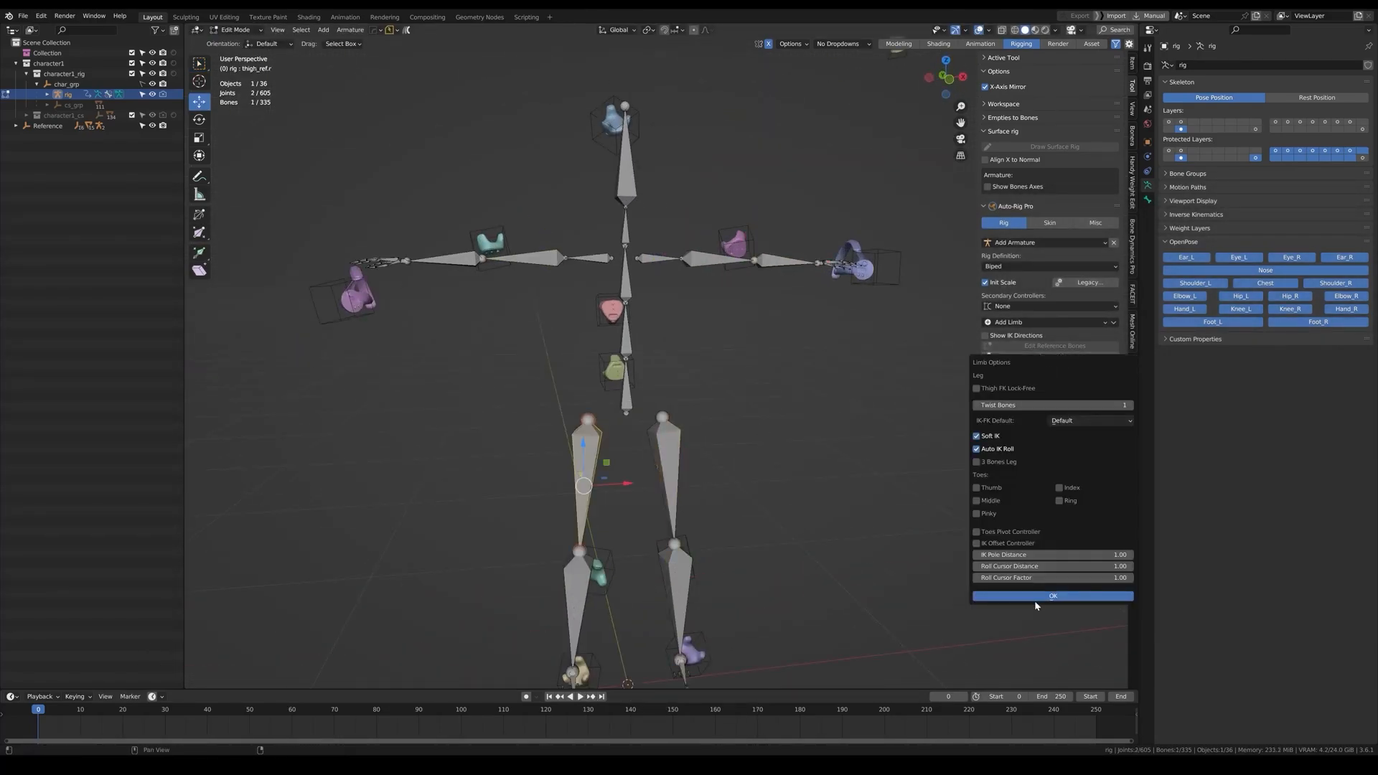
- Confirm the Auto-Rig Pro leg Limb Options to place the biped armature over the markers
click(1037, 598)
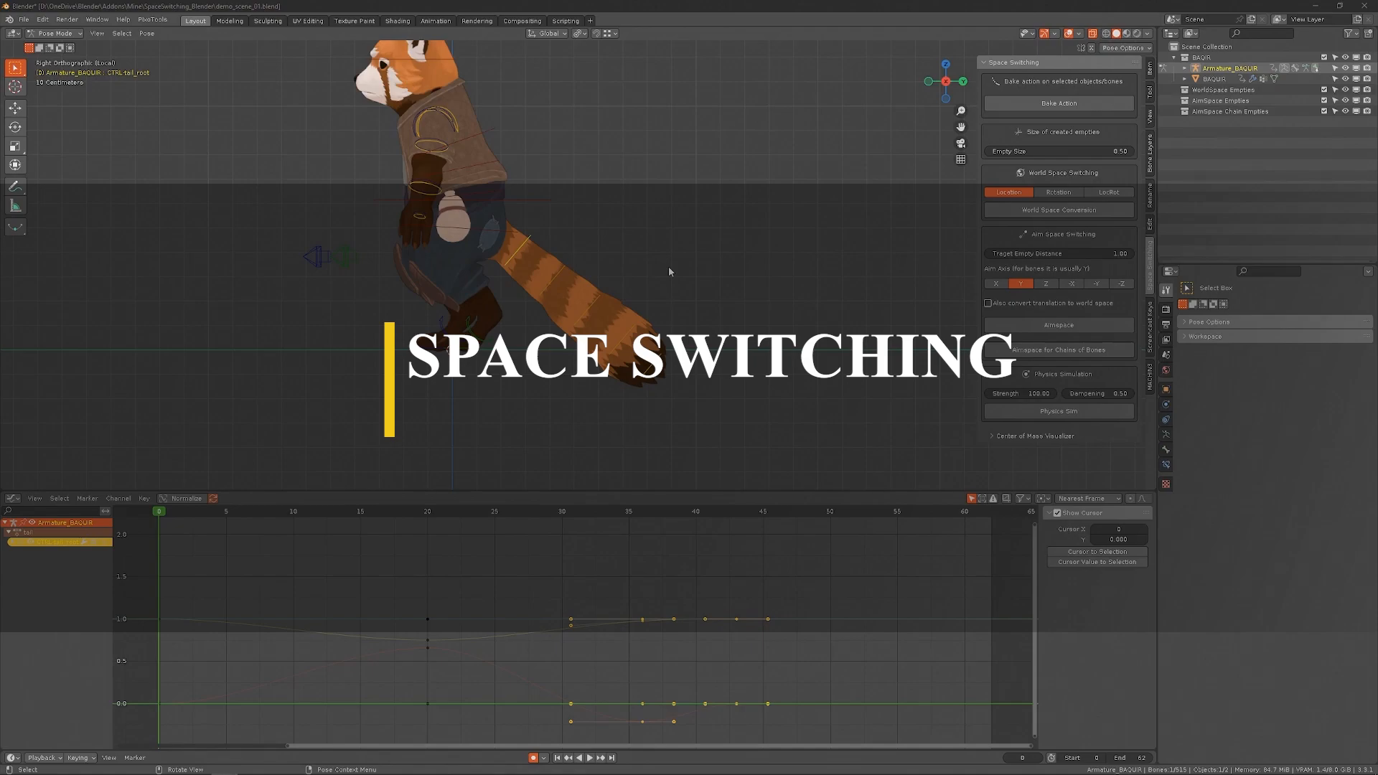
- Preview the red panda animation, then select the tail control empties including CTRL-tail_4_target in Object Mode
key(space)
key(space)
key(shift+Left)
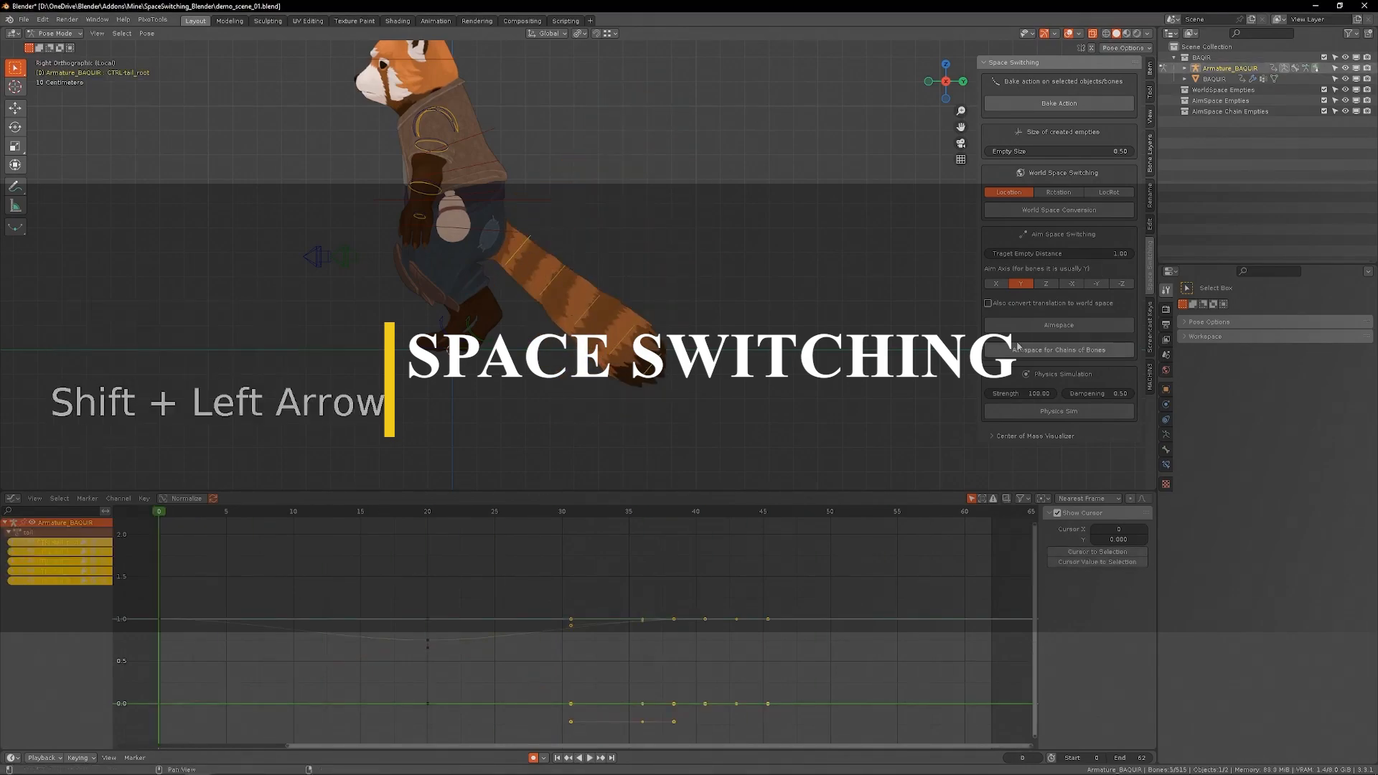
key(g)
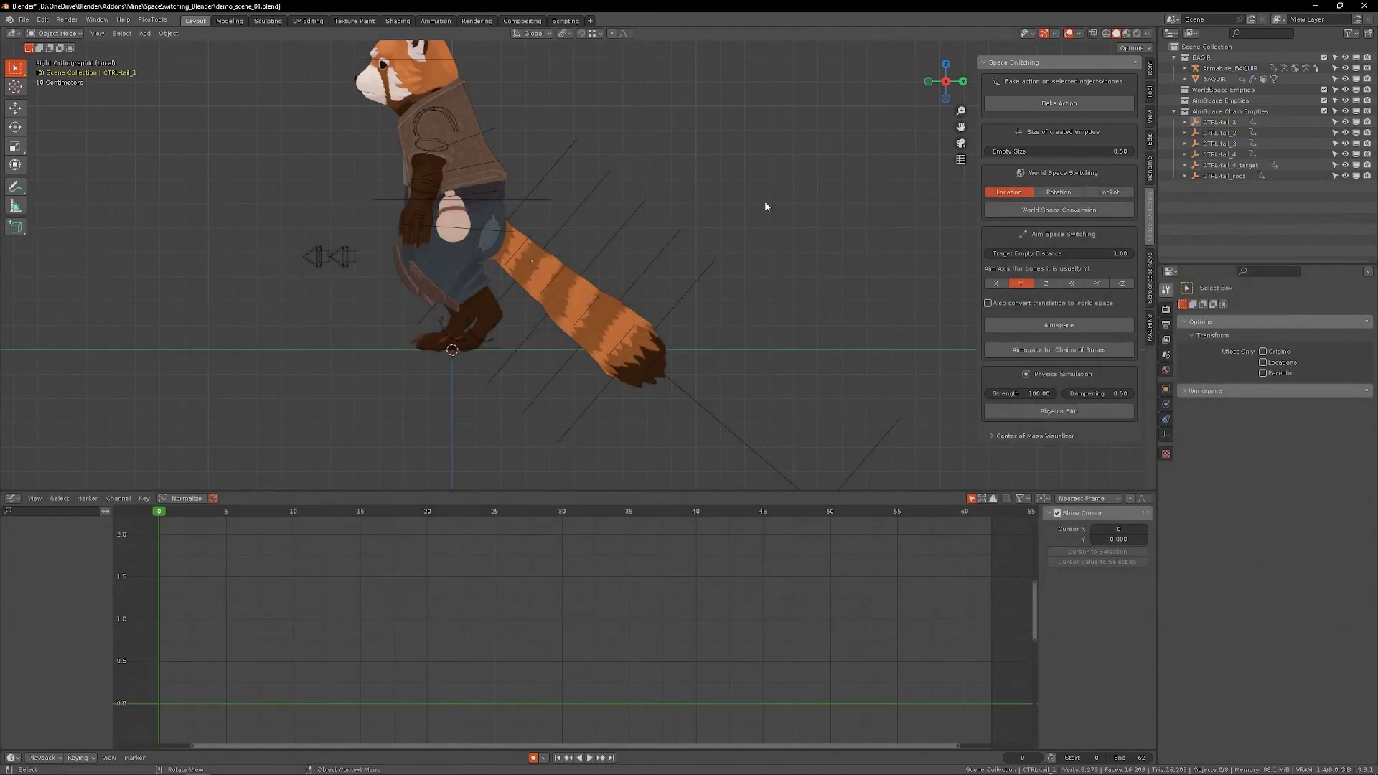
shift+click(604, 173)
shift+click(516, 398)
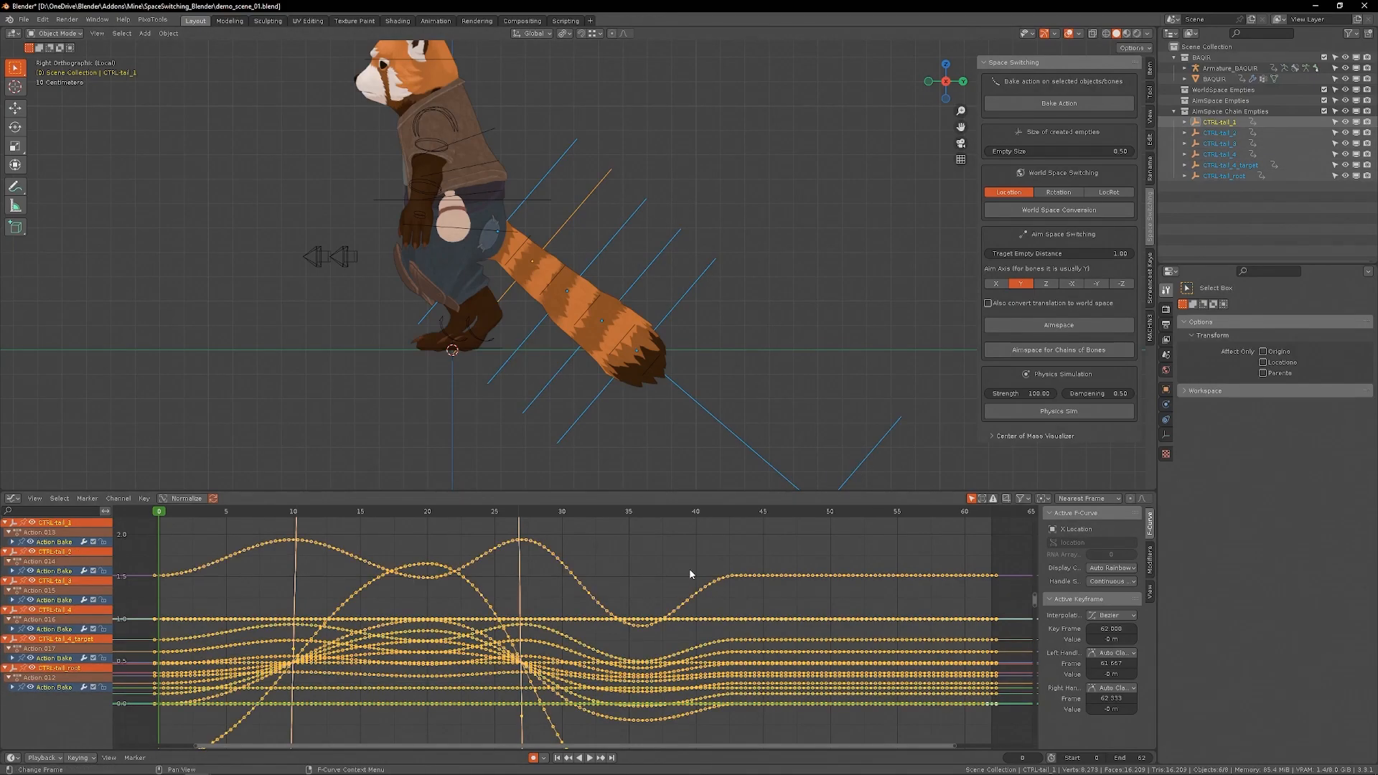
key(g)
key(g)
key(g)
key(g)
key(g)
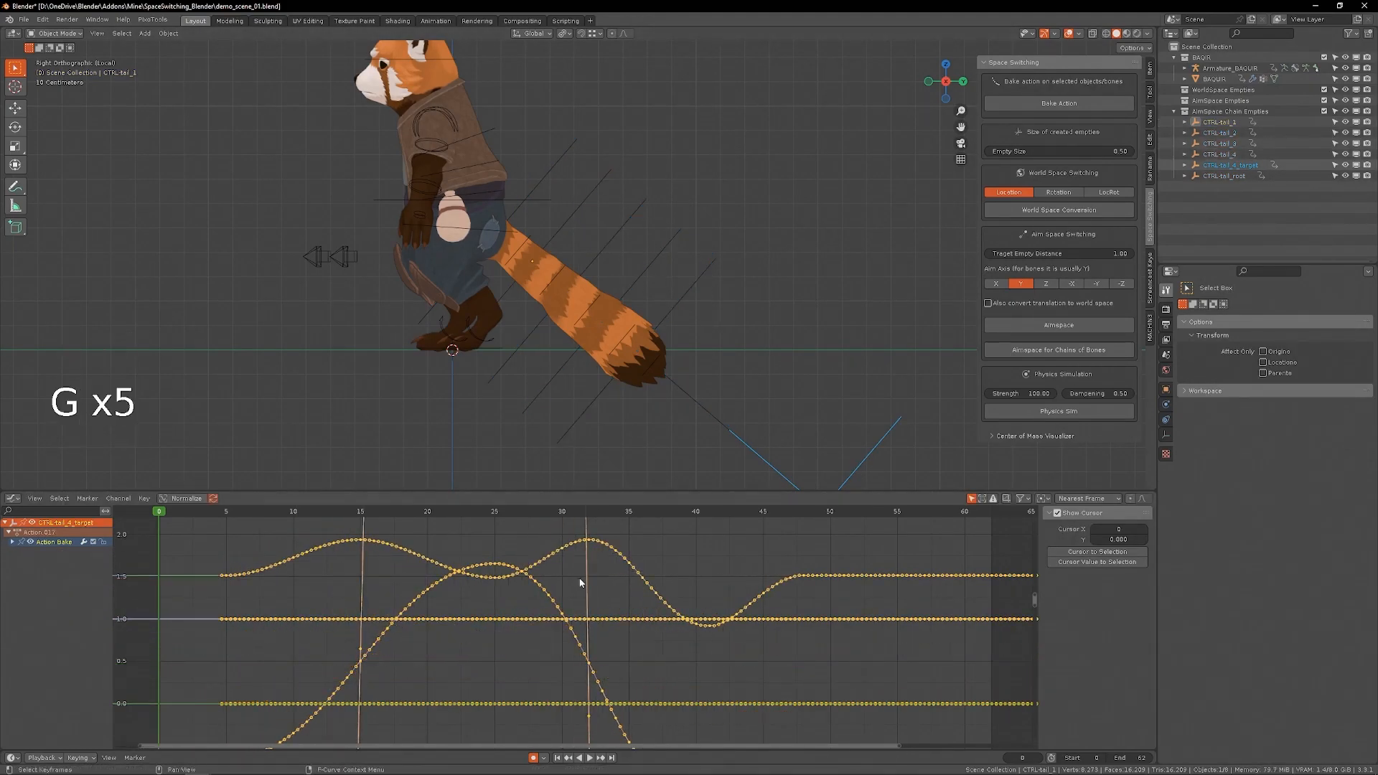
key(g)
- Replay the baked tail animation from the first frame to verify the empties' F-curves
key(space)
key(bracketleft)
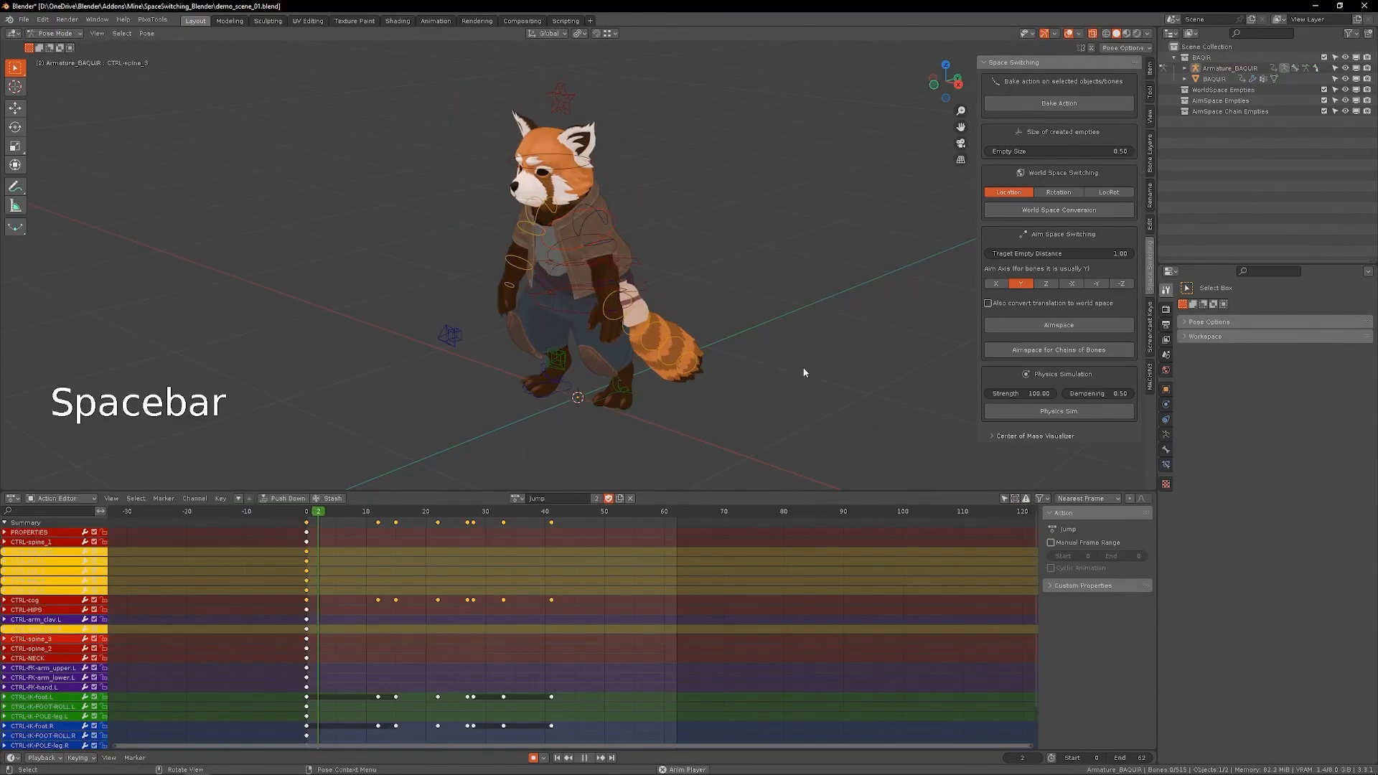
key(space)
key(space)
key(shift+Left)
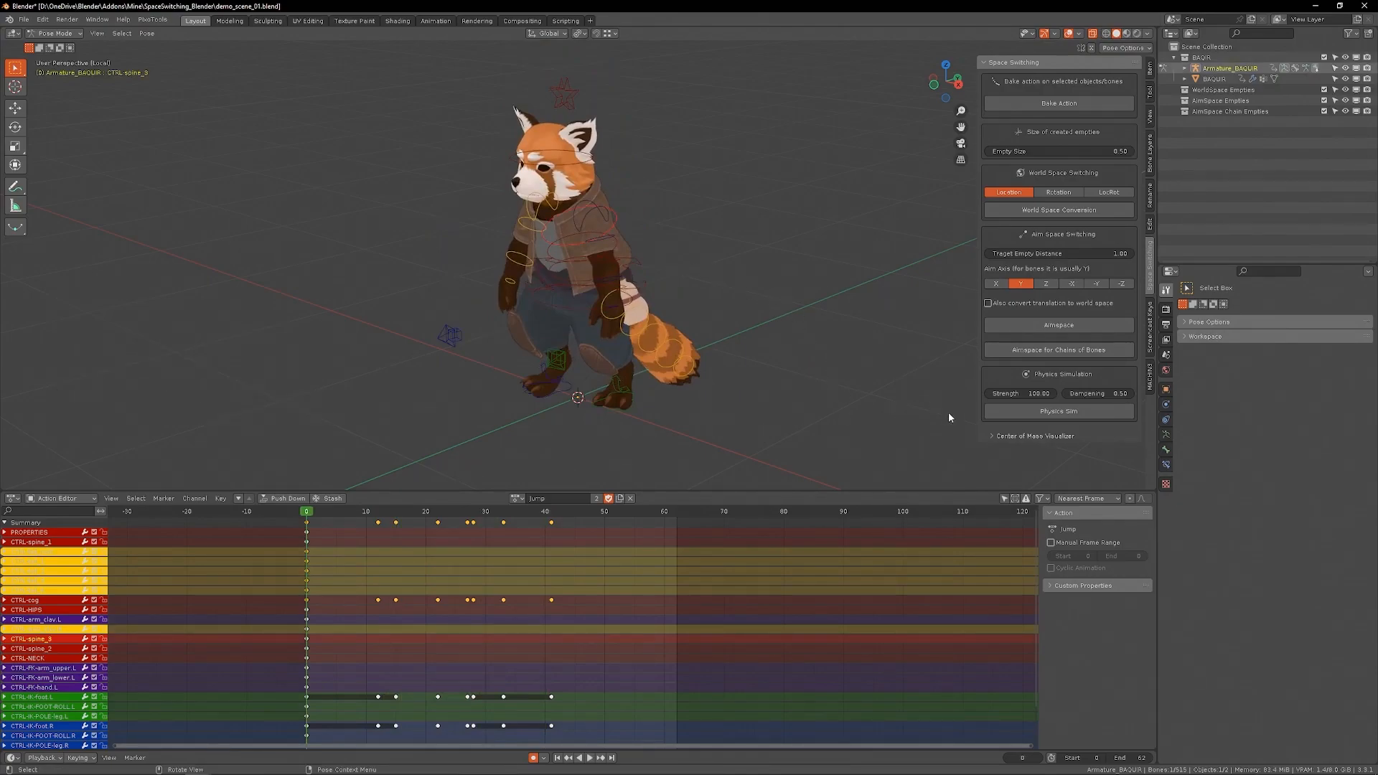
key(space)
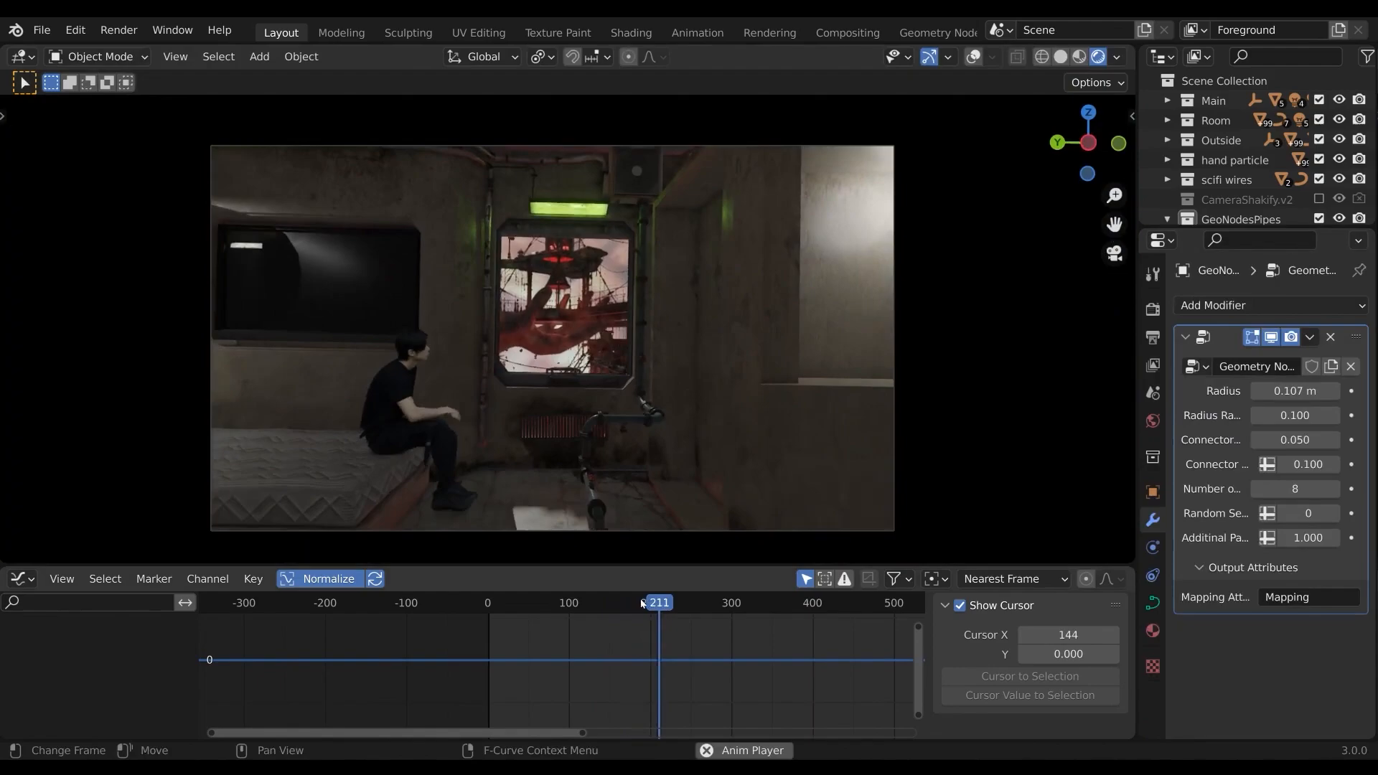
- Stop the pipe playback and raise Boost SSGI to 4.826 on the armoured head
key(space)
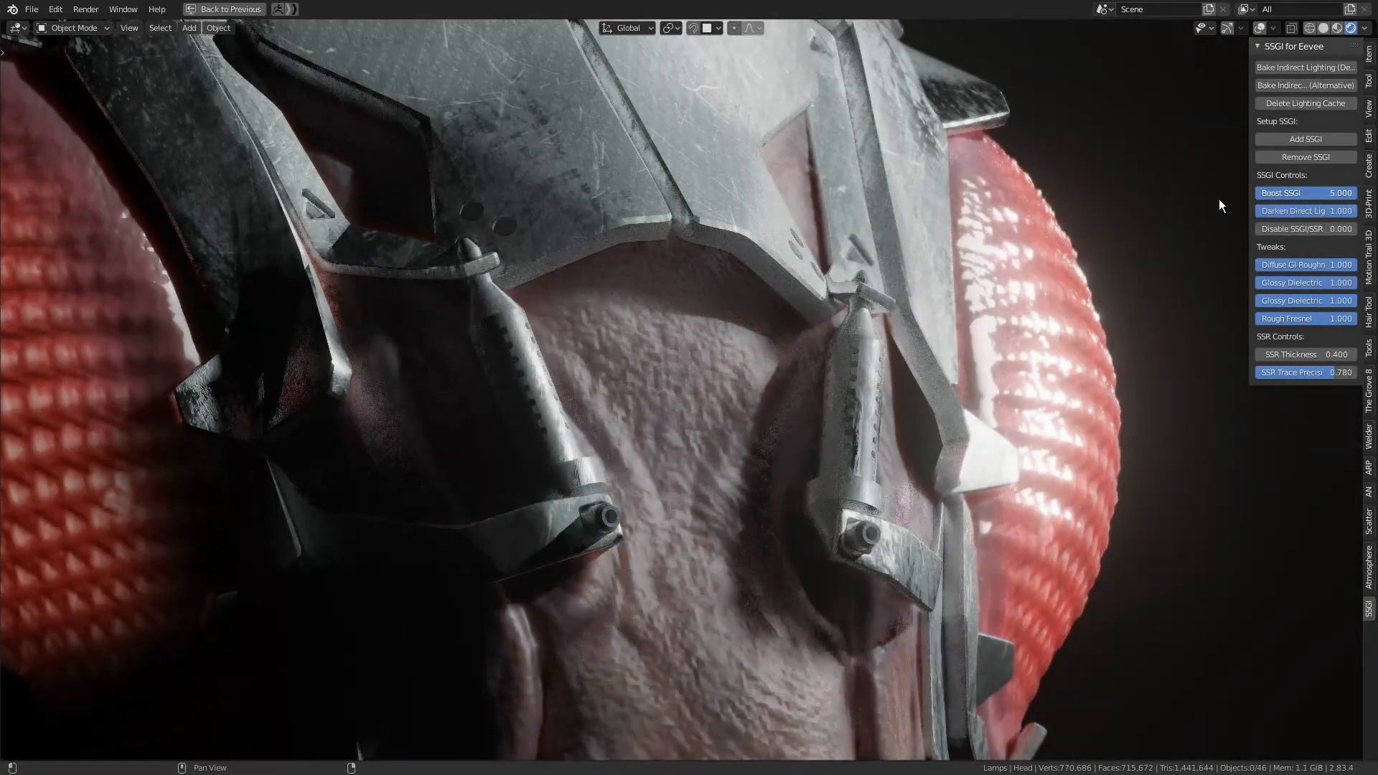
drag(1281, 193, 1345, 193)
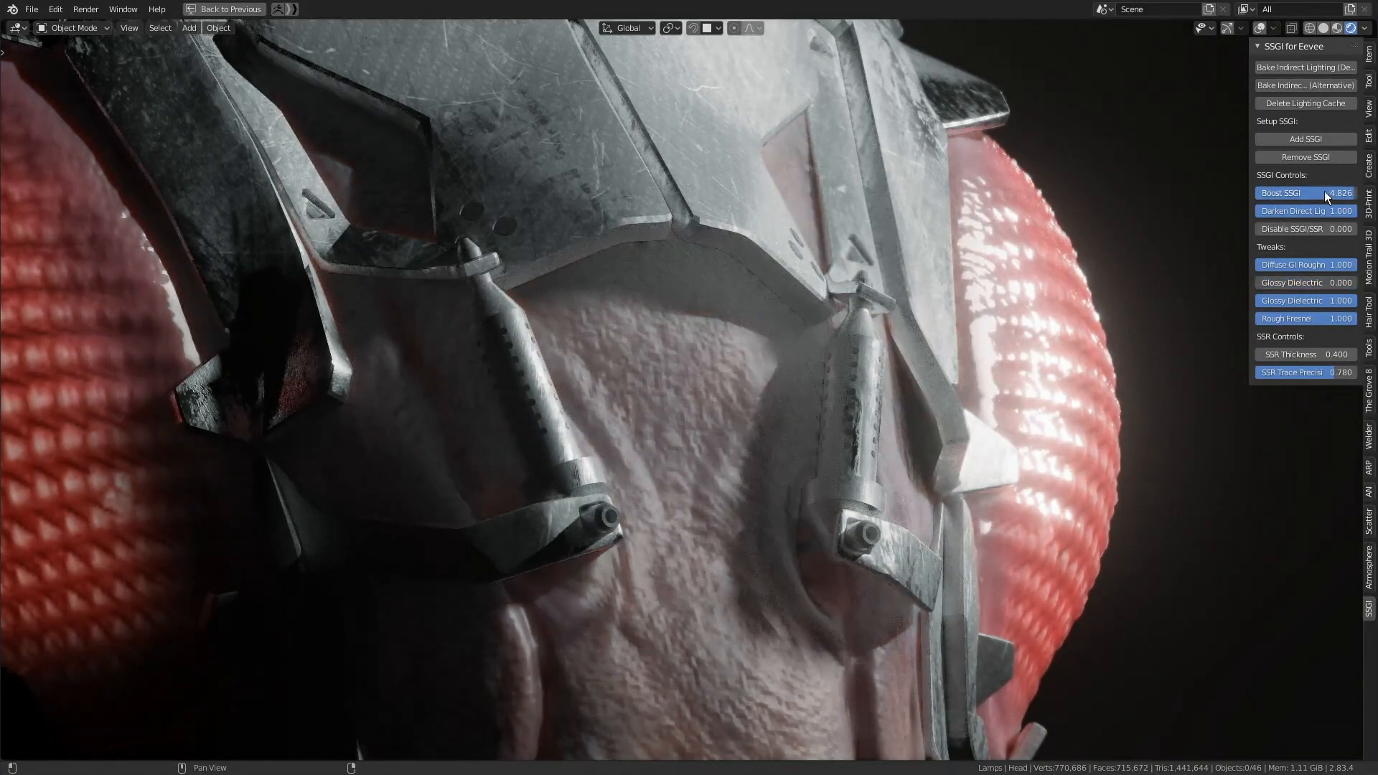